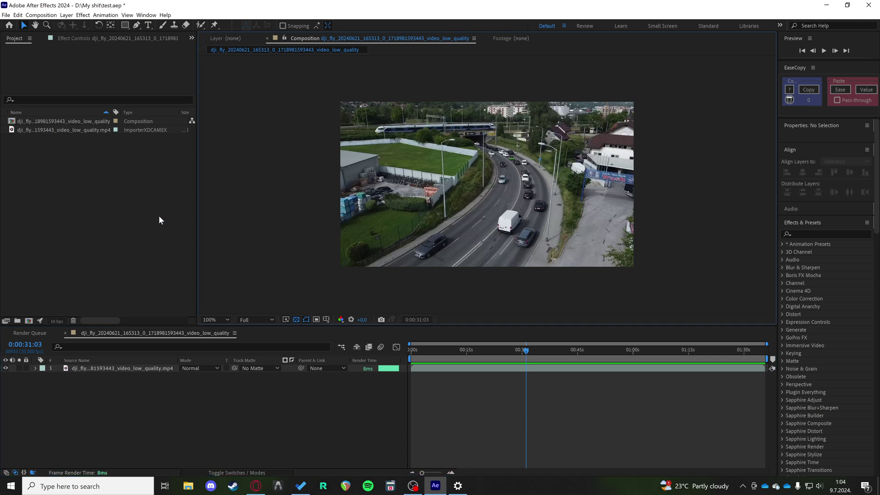
Set Maximum Disk Cache Size to 70 GB in Media & Disk Cache preferences
{"action": "left_click", "coordinate": [18, 14]}
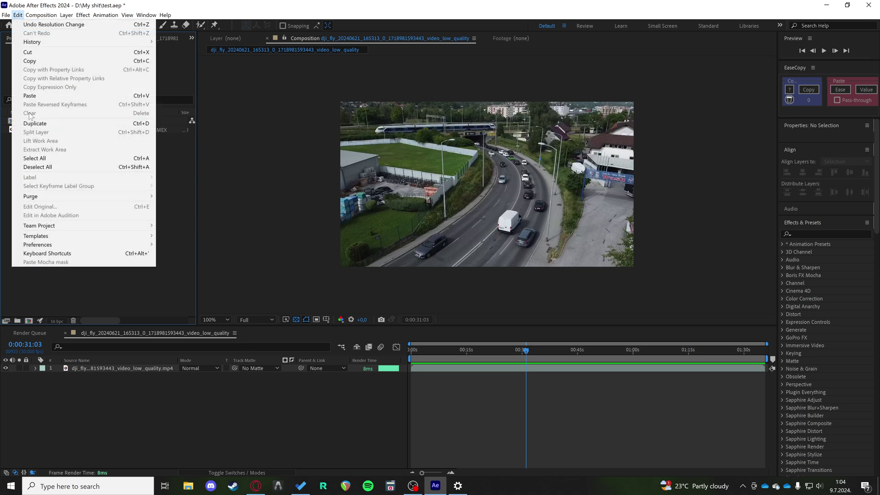
{"action": "mouse_move", "coordinate": [82, 246]}
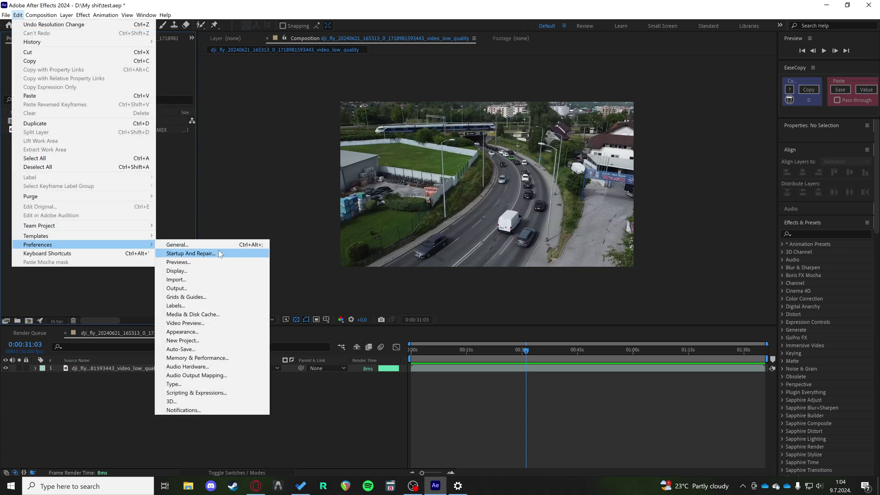
{"action": "left_click", "coordinate": [200, 314]}
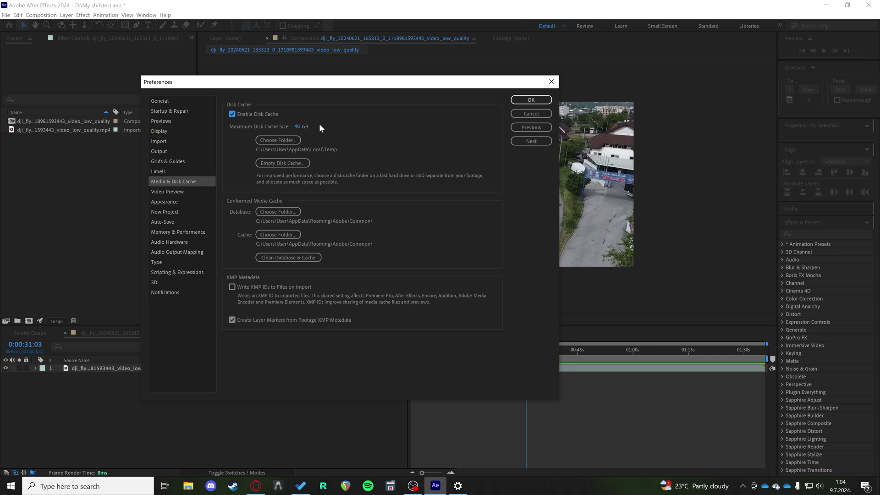
{"action": "left_click_drag", "start_coordinate": [296, 129], "coordinate": [324, 131]}
{"action": "left_click_drag", "start_coordinate": [291, 127], "coordinate": [287, 129]}
Check the Previews Zoom Quality and Color Management Quality options unchanged, then close Preferences
{"action": "left_click", "coordinate": [172, 121]}
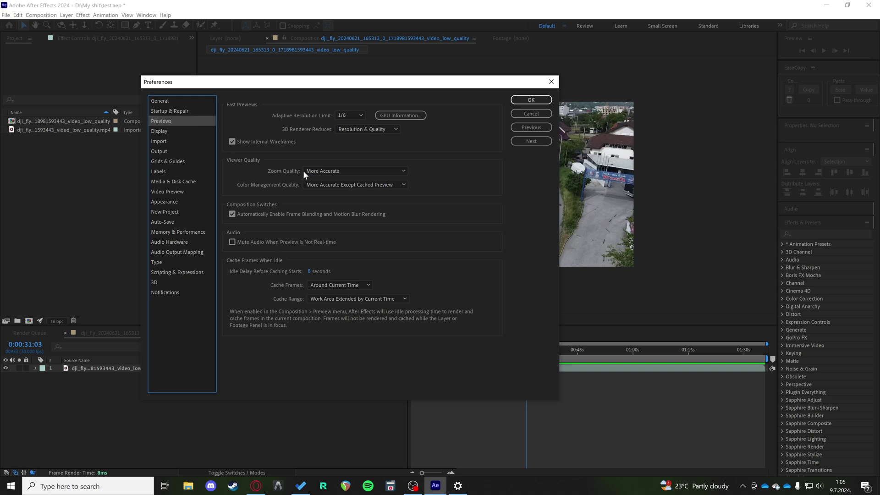
{"action": "left_click", "coordinate": [352, 171]}
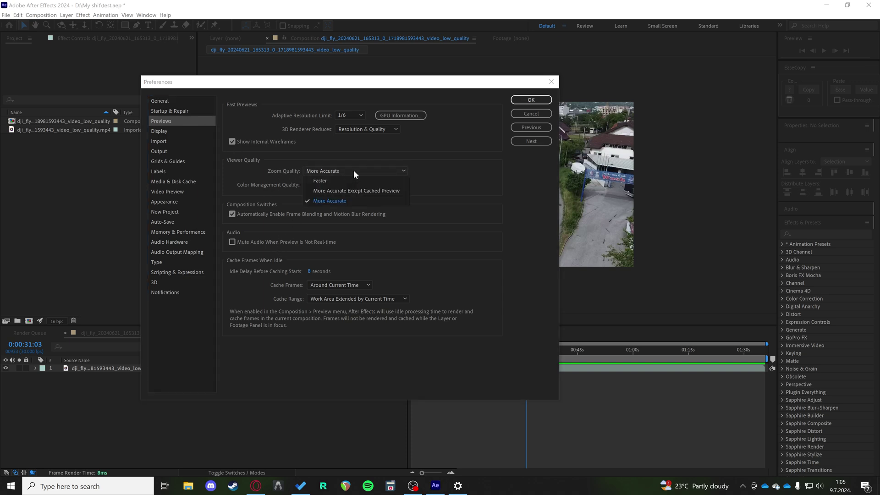
{"action": "left_click", "coordinate": [342, 171]}
{"action": "left_click", "coordinate": [330, 183]}
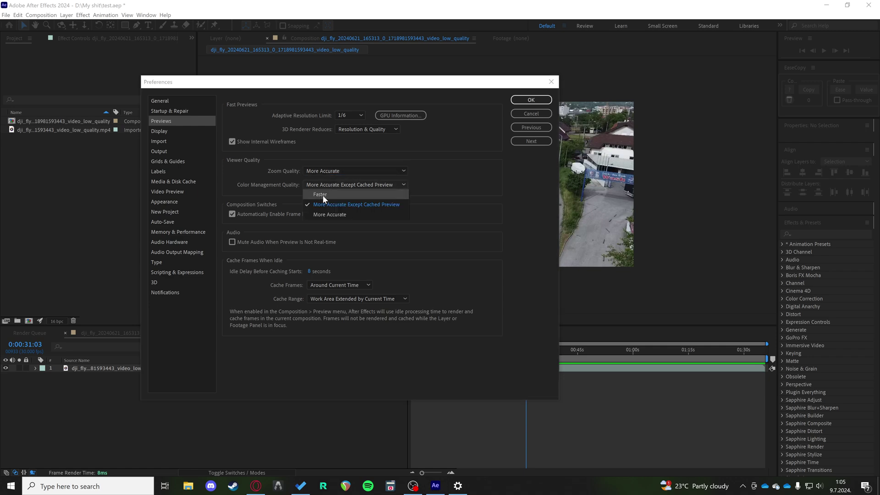
{"action": "left_click", "coordinate": [329, 184]}
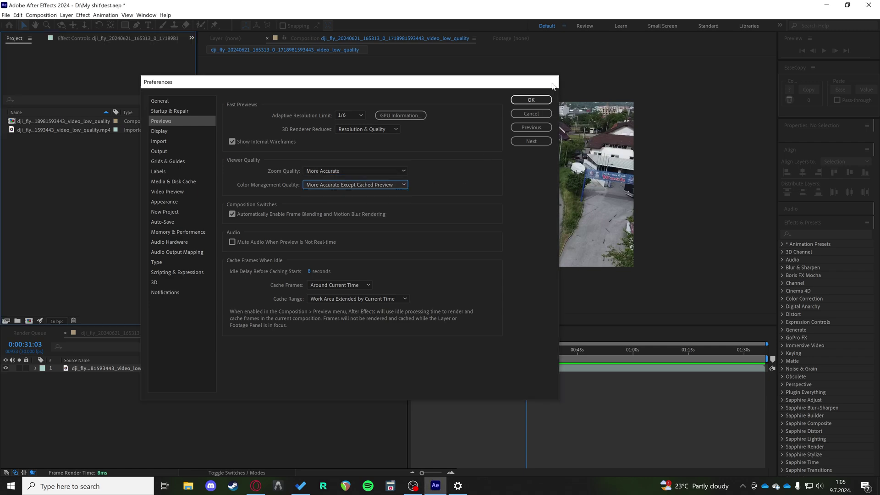
{"action": "key", "text": "Return"}
Find 'graphics settings' in Windows search and open the Graphics settings result
{"action": "left_click", "coordinate": [106, 489]}
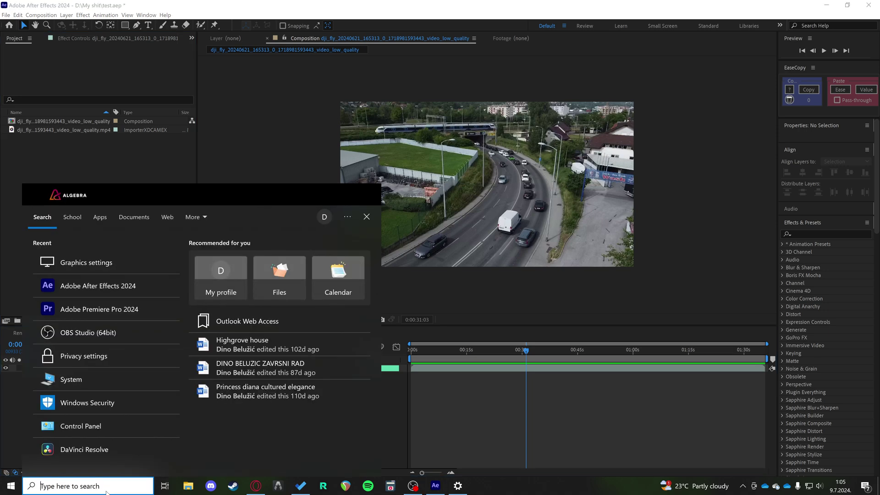
{"action": "type", "text": "graphi"}
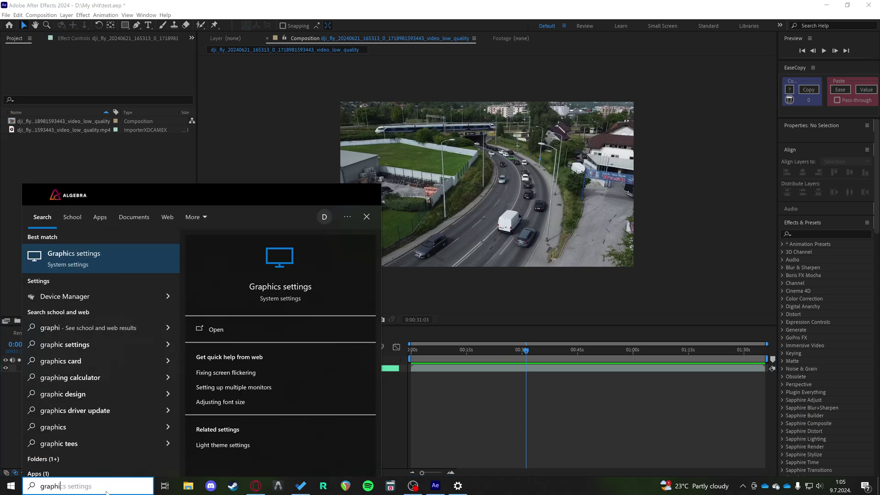
{"action": "type", "text": "cs settings"}
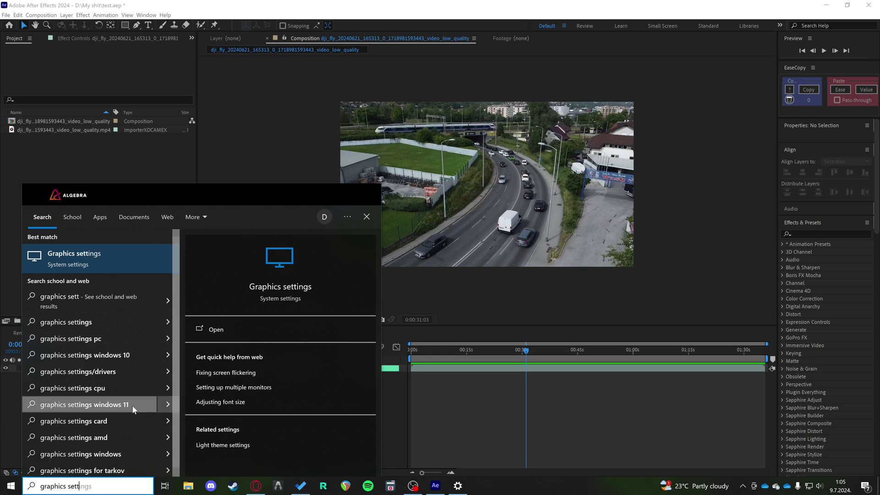
{"action": "left_click", "coordinate": [122, 260]}
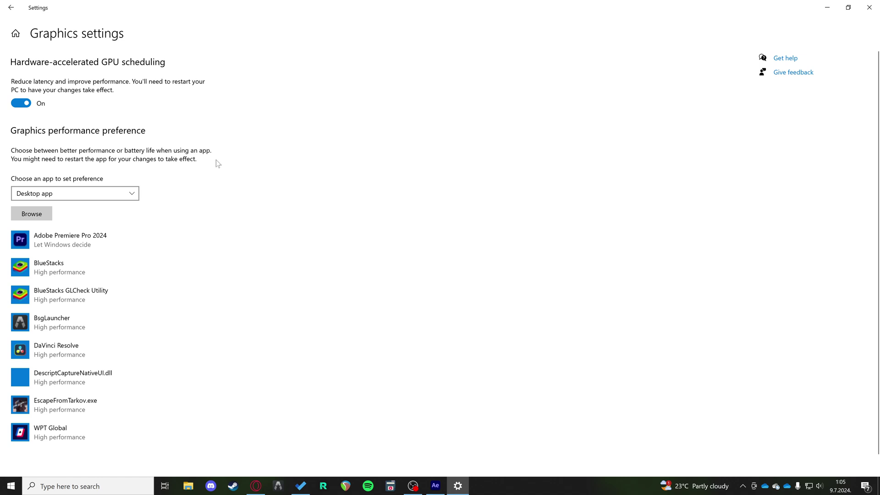
Cancel the app browser and open the After Effects 2024 shortcut's file location from search
{"action": "left_click", "coordinate": [27, 218]}
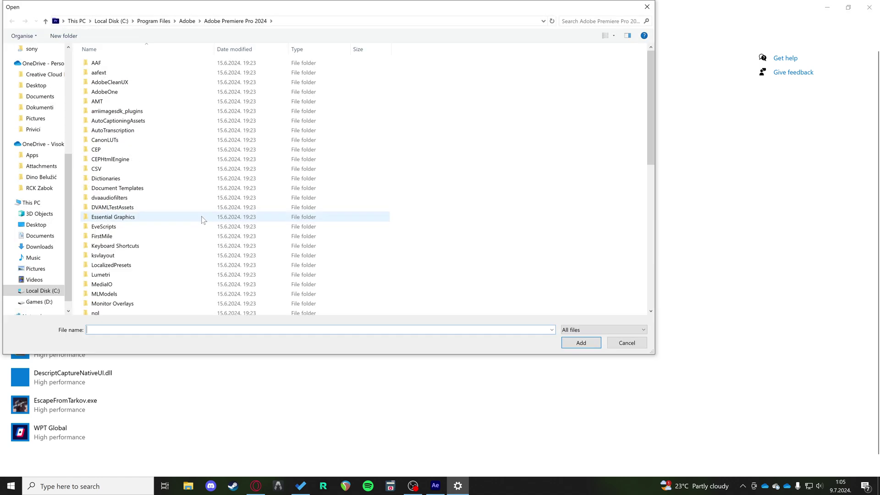
{"action": "left_click", "coordinate": [647, 7]}
{"action": "left_click", "coordinate": [69, 486]}
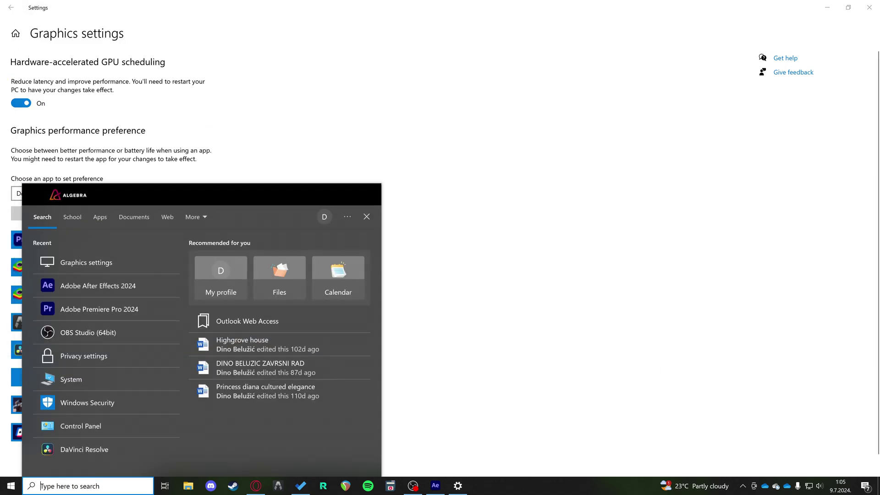
{"action": "type", "text": "after ef"}
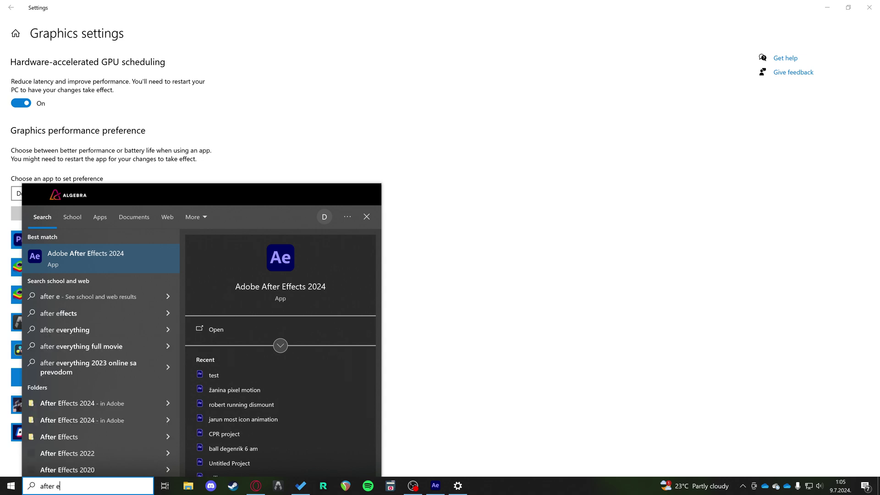
{"action": "type", "text": "fects"}
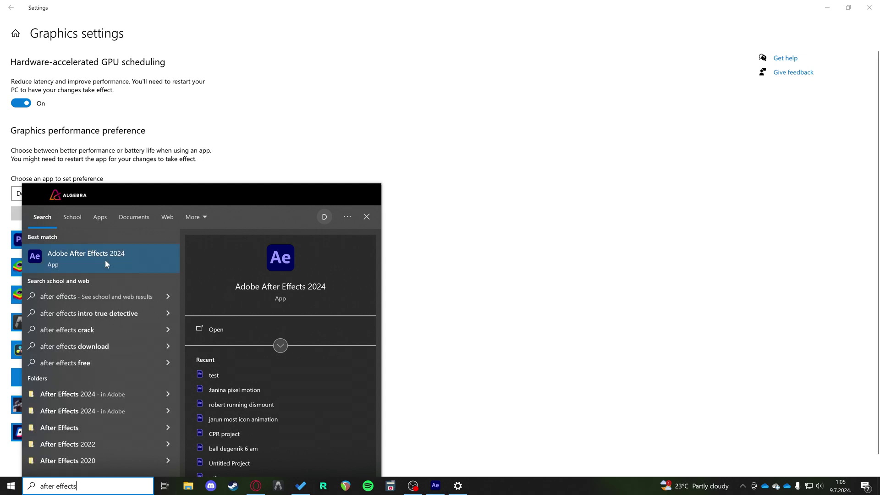
{"action": "right_click", "coordinate": [102, 261]}
{"action": "left_click", "coordinate": [146, 284]}
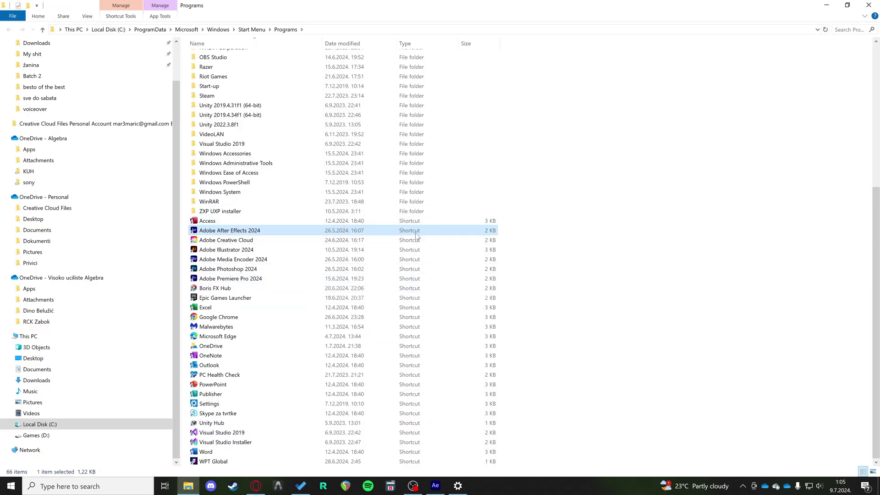
Go to the shortcut's target, select AfterFX, and copy the Support Files folder path
{"action": "right_click", "coordinate": [279, 234]}
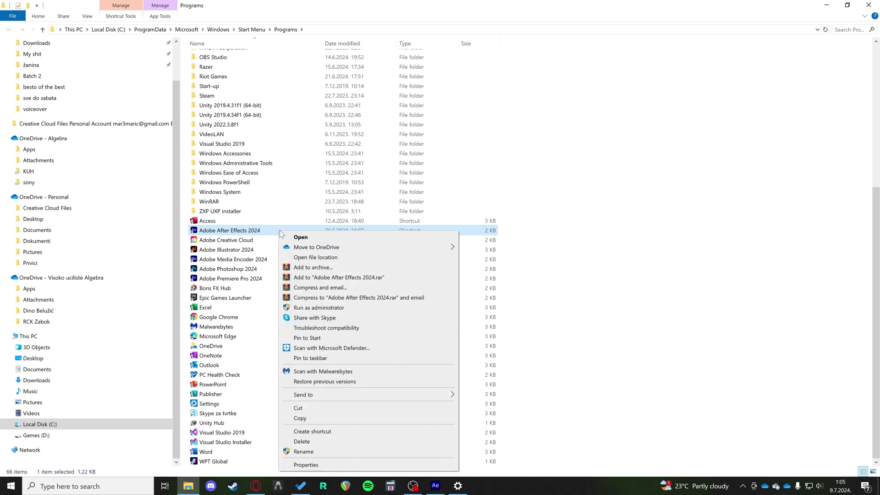
{"action": "left_click", "coordinate": [307, 259]}
{"action": "scroll", "coordinate": [402, 271], "scroll_direction": "up", "scroll_amount": 10}
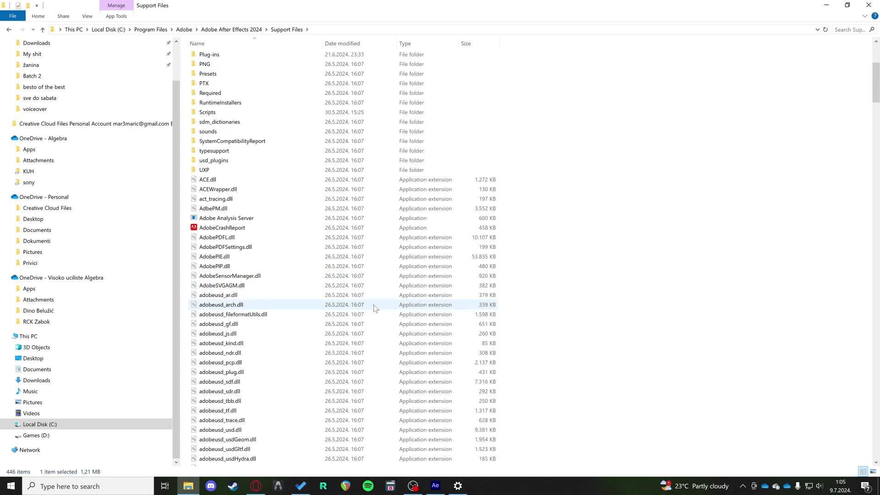
{"action": "scroll", "coordinate": [374, 304], "scroll_direction": "up", "scroll_amount": 3}
{"action": "scroll", "coordinate": [377, 334], "scroll_direction": "down", "scroll_amount": 8}
{"action": "scroll", "coordinate": [315, 290], "scroll_direction": "down", "scroll_amount": 10}
{"action": "scroll", "coordinate": [314, 292], "scroll_direction": "up", "scroll_amount": 7}
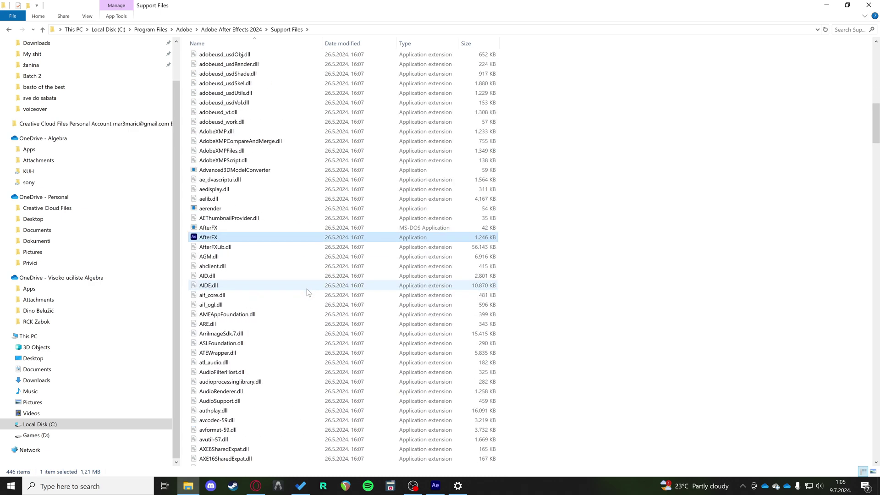
{"action": "left_click", "coordinate": [250, 247]}
{"action": "left_click", "coordinate": [227, 238]}
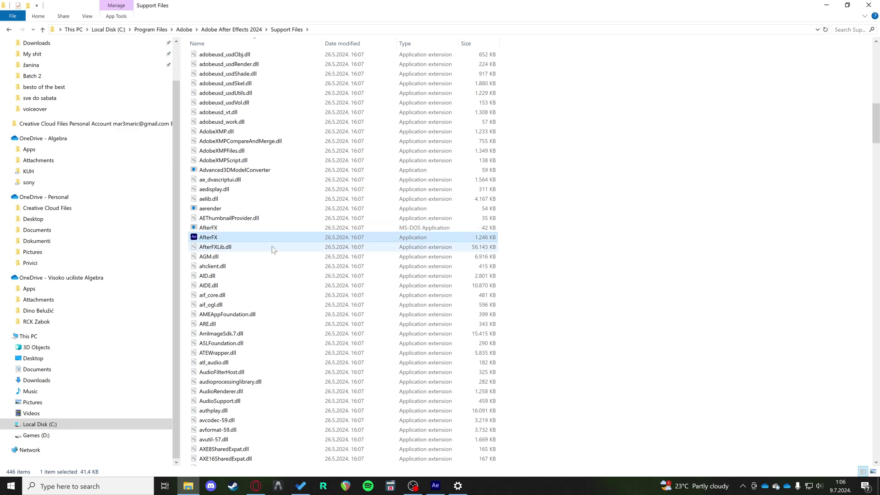
{"action": "key", "text": "alt+d"}
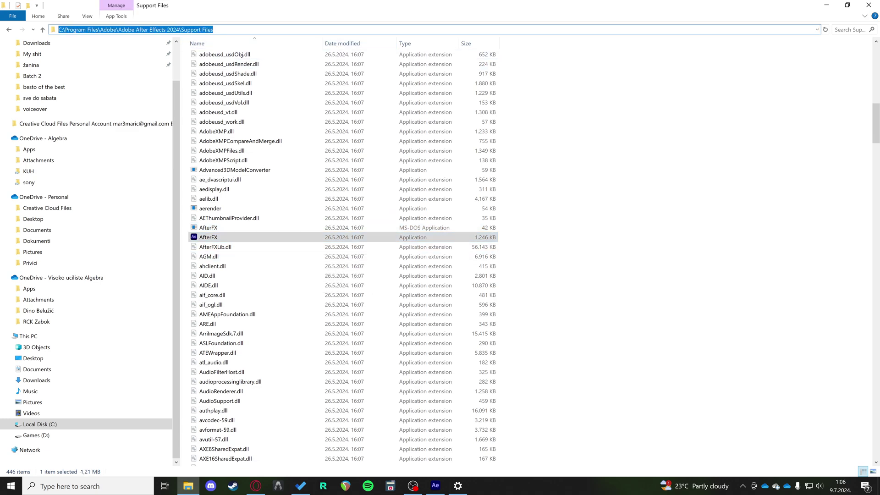
Browse to the pasted Support Files path and add AfterFX to the graphics app list
{"action": "left_click", "coordinate": [869, 5]}
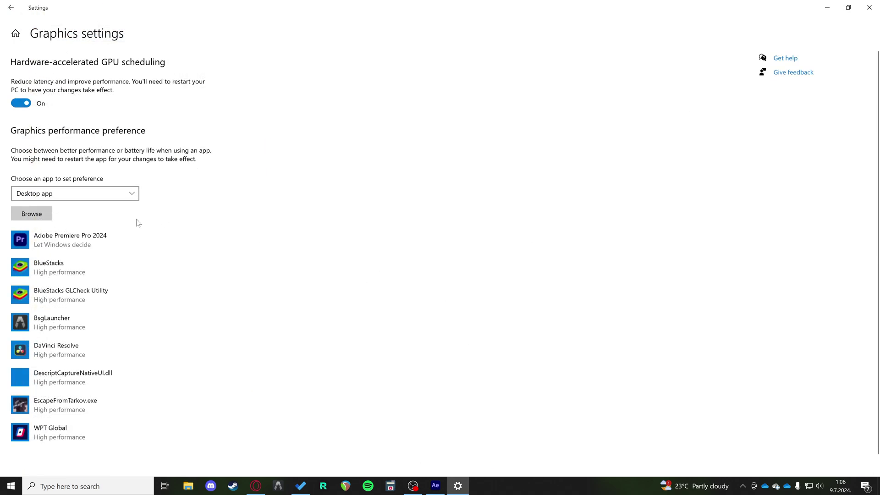
{"action": "left_click", "coordinate": [33, 215]}
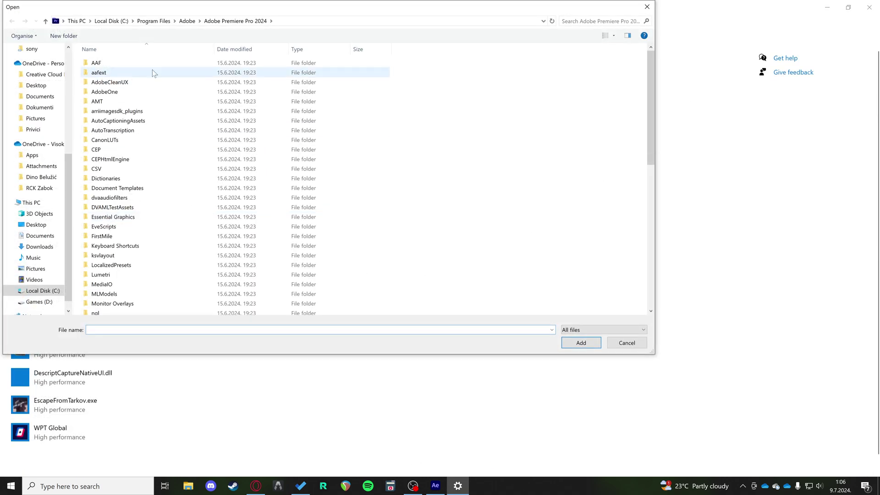
{"action": "left_click", "coordinate": [296, 20]}
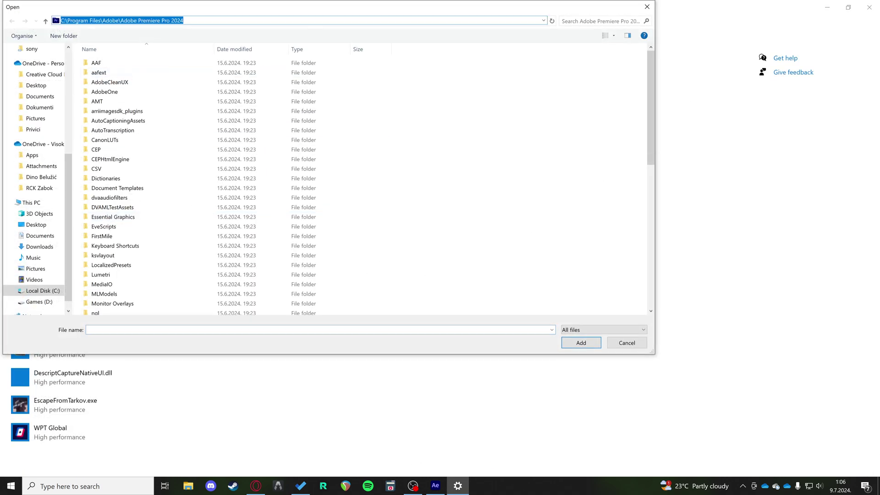
{"action": "type", "text": "C:\\Program Files\\Adobe\\Adobe After Effects 2024\\Support Files"}
{"action": "key", "text": "Return"}
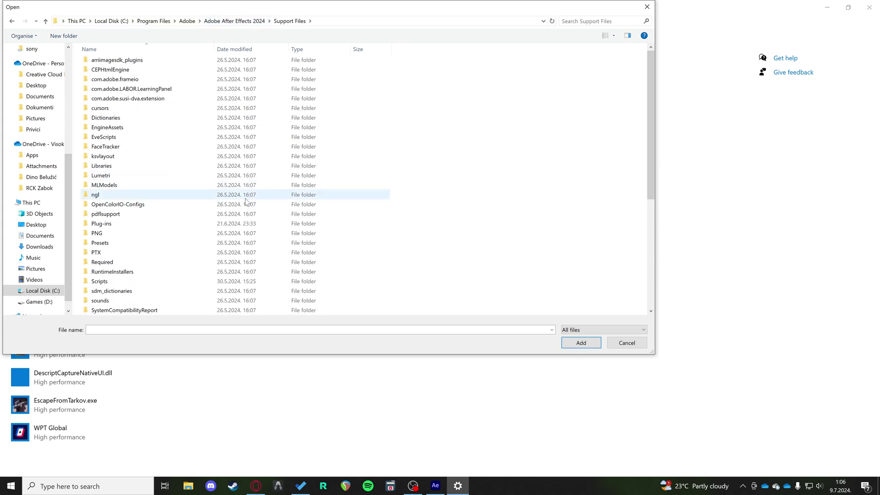
{"action": "scroll", "coordinate": [172, 206], "scroll_direction": "down", "scroll_amount": 5}
{"action": "left_click", "coordinate": [101, 224]}
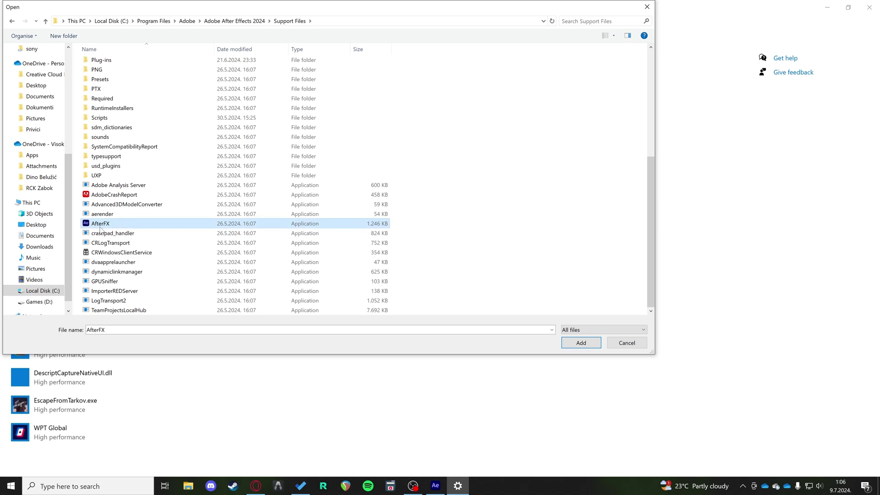
{"action": "left_click", "coordinate": [581, 343]}
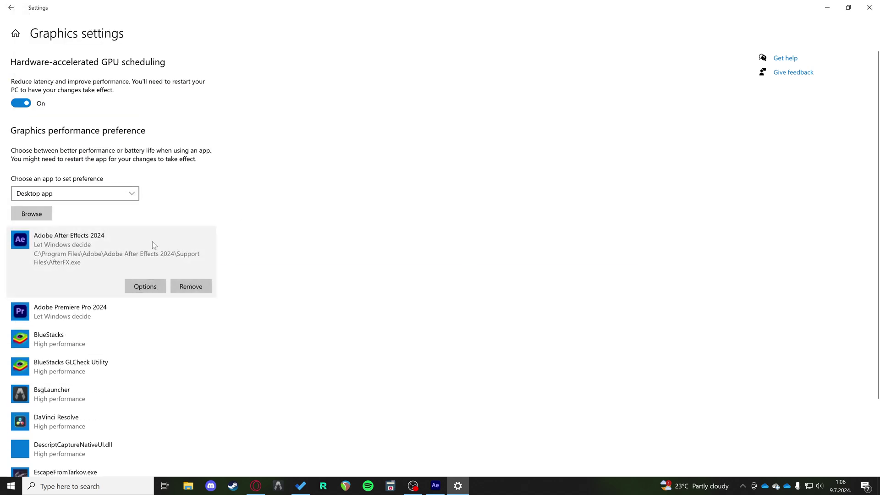
Give After Effects 2024 the High performance graphics preference (NVIDIA GeForce RTX 3070 Ti)
{"action": "left_click", "coordinate": [142, 288]}
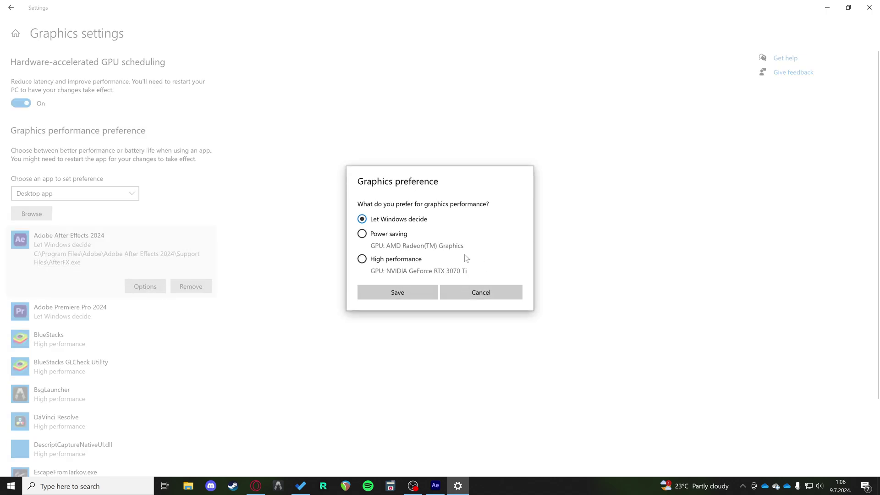
{"action": "left_click", "coordinate": [362, 259]}
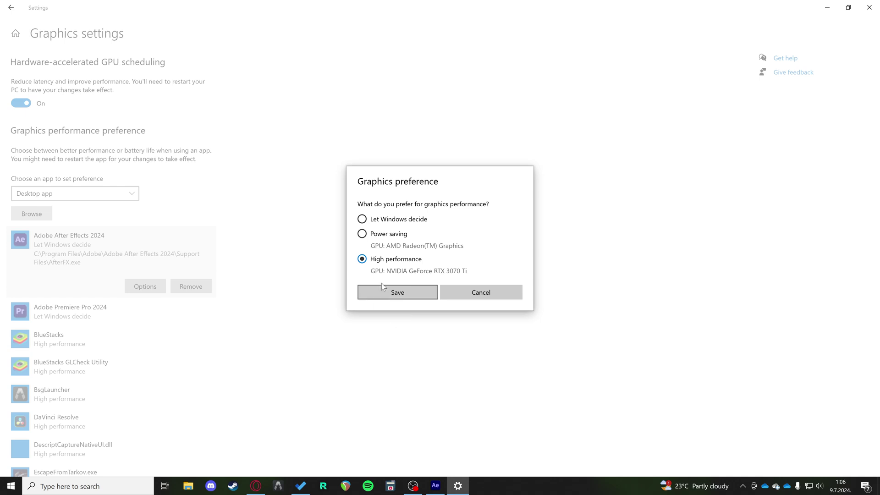